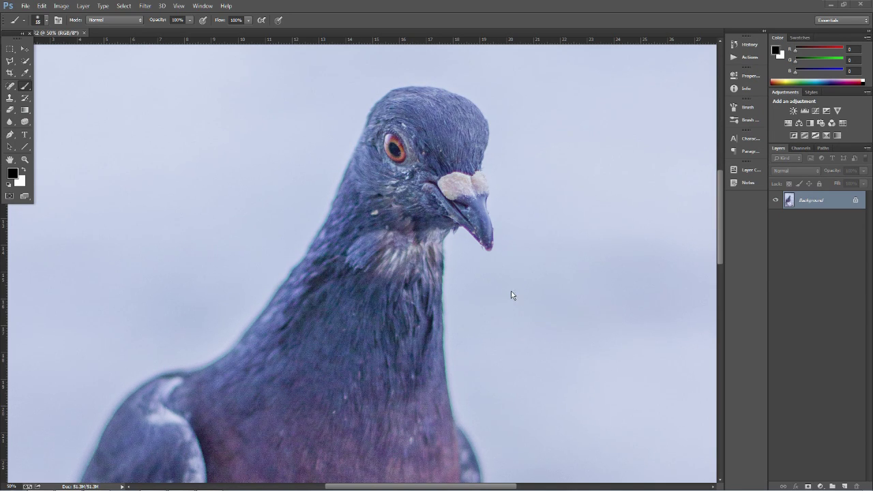
- Zoom to 100% and pan around the pigeon's head to inspect the colour fringing
{"action": "key", "text": "ctrl+equal"}
{"action": "key", "text": "ctrl+equal"}
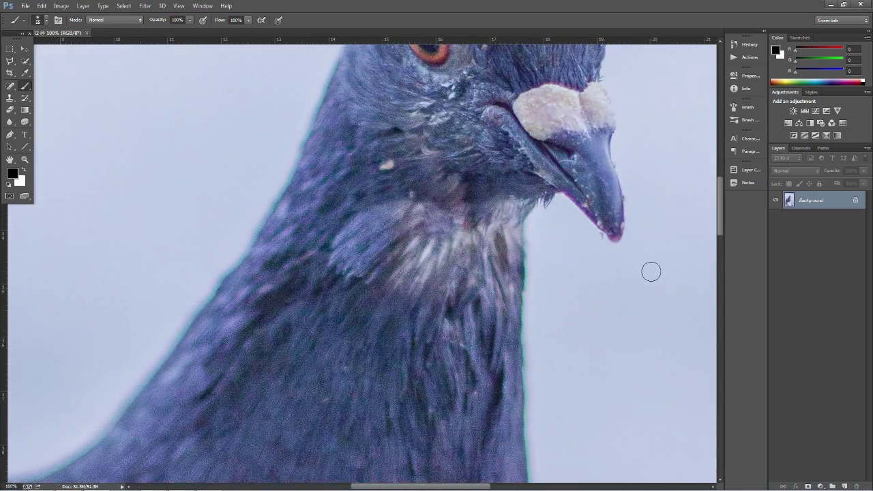
{"action": "scroll", "coordinate": [680, 213], "scroll_direction": "down", "scroll_amount": 1}
{"action": "left_click_drag", "start_coordinate": [720, 210], "coordinate": [714, 344]}
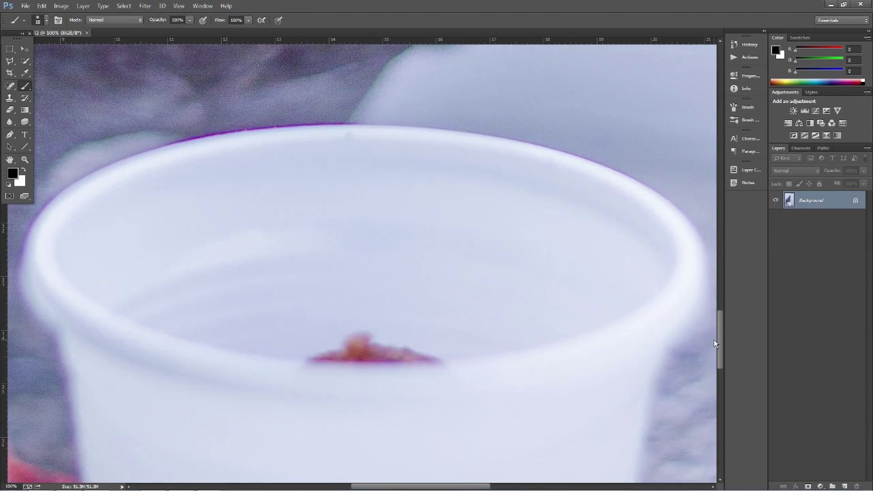
{"action": "left_click_drag", "start_coordinate": [485, 486], "coordinate": [434, 486]}
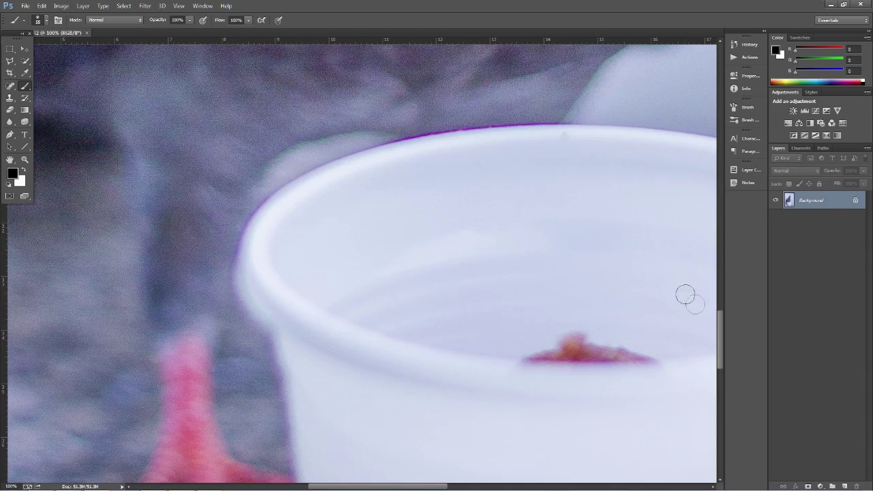
{"action": "left_click_drag", "start_coordinate": [721, 332], "coordinate": [724, 220]}
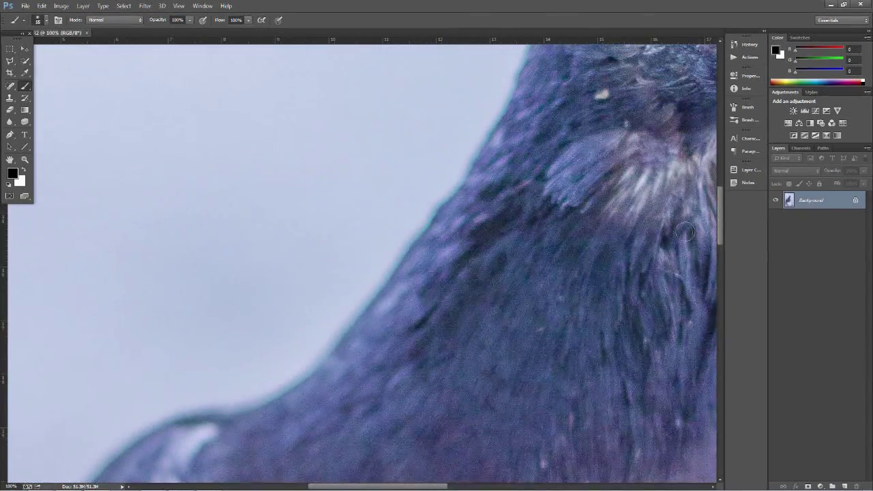
{"action": "key", "text": "ctrl+minus"}
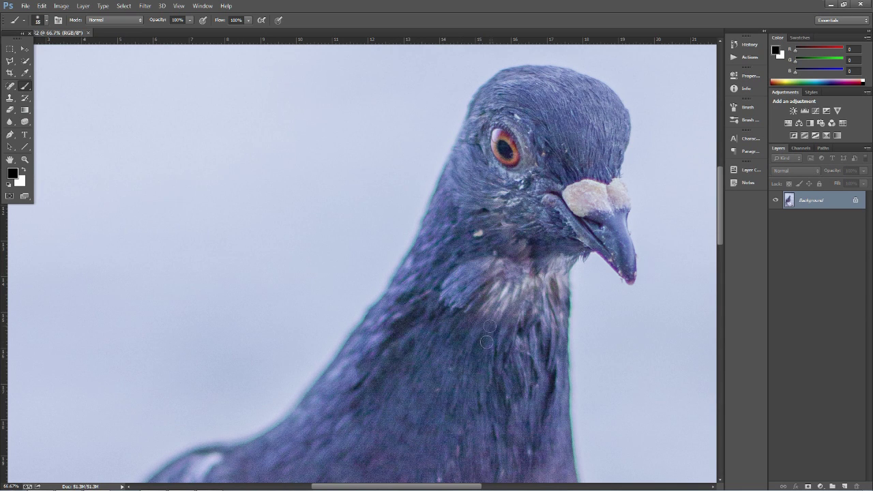
{"action": "left_click_drag", "start_coordinate": [479, 486], "coordinate": [486, 487]}
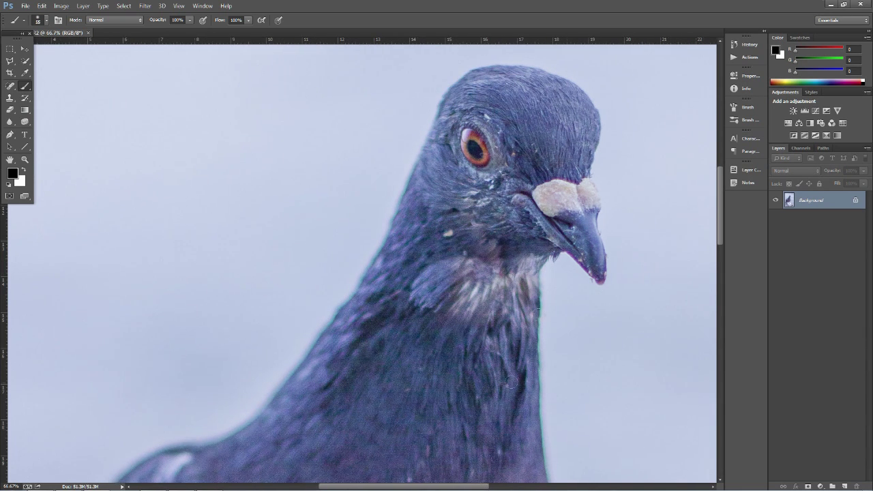
- Duplicate the Background layer to create a Background copy
{"action": "right_click", "coordinate": [819, 208]}
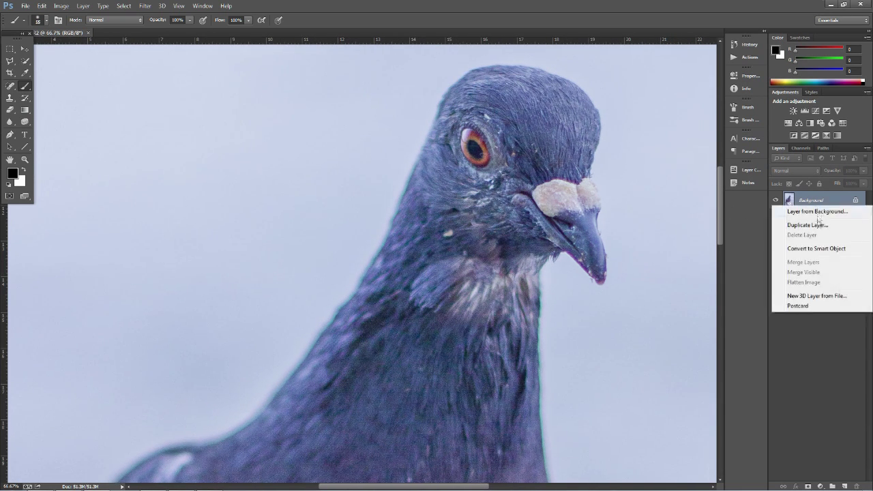
{"action": "left_click", "coordinate": [812, 224]}
{"action": "left_click", "coordinate": [510, 149]}
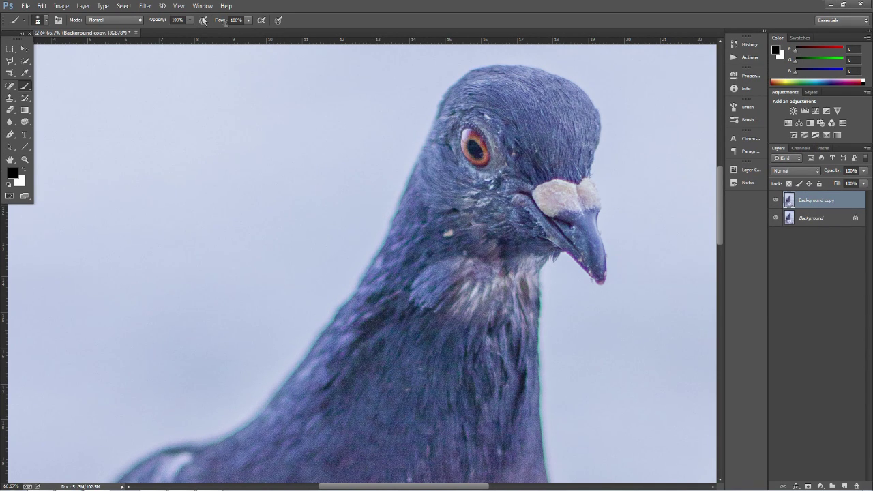
- Apply a 15-pixel Gaussian Blur to the Background copy layer
{"action": "left_click", "coordinate": [144, 6]}
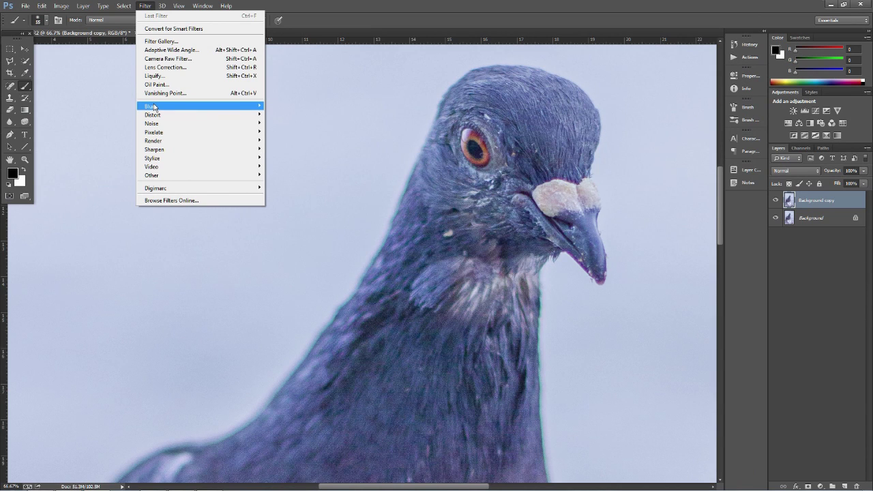
{"action": "mouse_move", "coordinate": [156, 107]}
{"action": "left_click", "coordinate": [115, 171]}
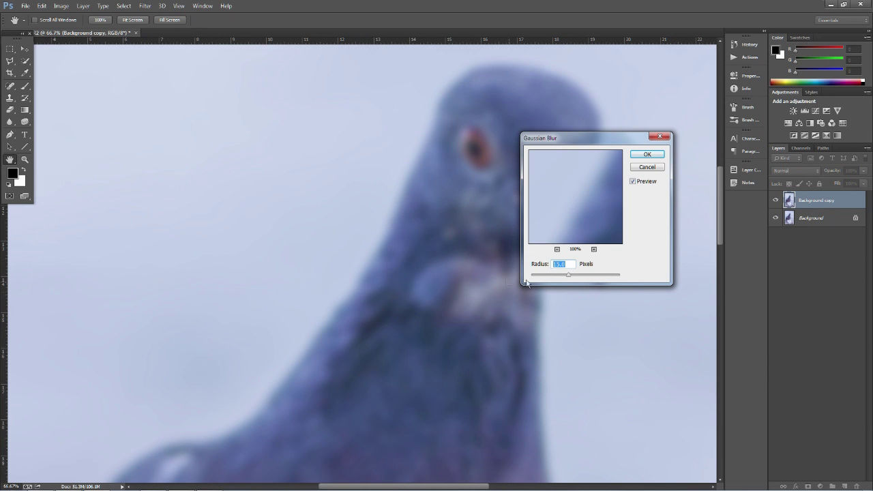
{"action": "left_click", "coordinate": [637, 160]}
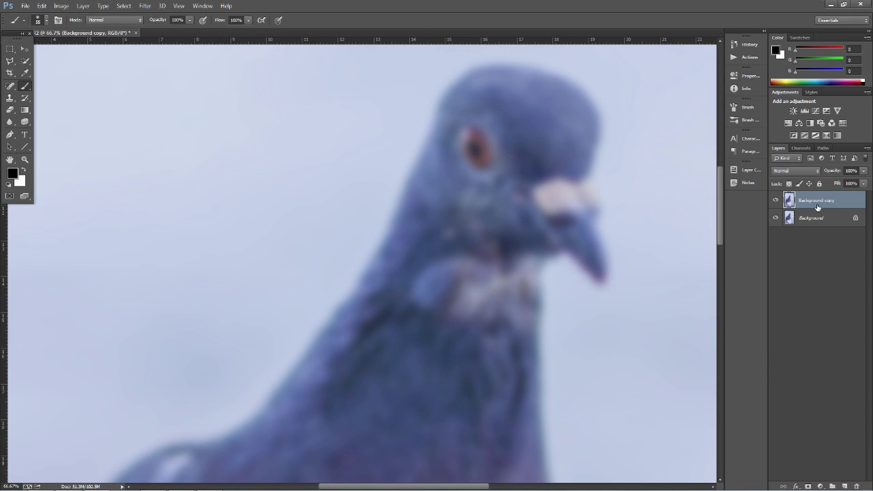
- Set the Background copy's blend mode to Color and toggle its visibility to compare
{"action": "left_click", "coordinate": [804, 171]}
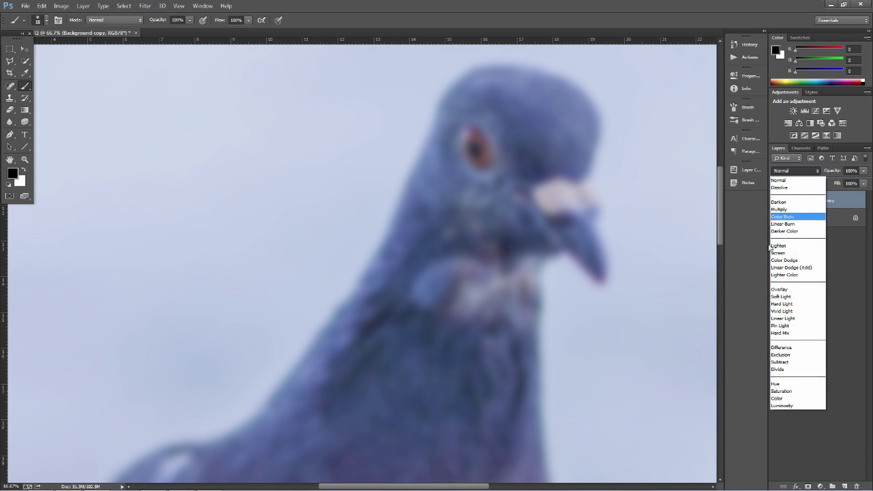
{"action": "left_click", "coordinate": [777, 399]}
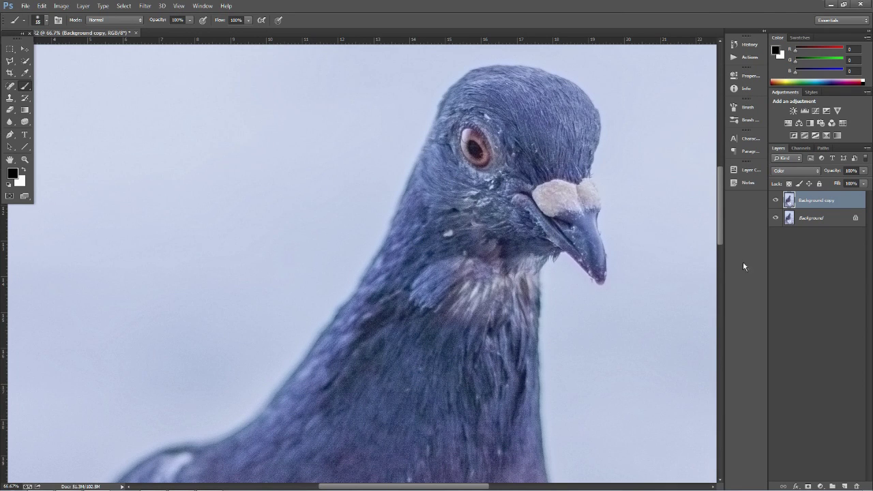
{"action": "left_click", "coordinate": [776, 200]}
{"action": "mouse_move", "coordinate": [720, 220]}
{"action": "left_mouse_down"}
{"action": "mouse_move", "coordinate": [720, 236]}
{"action": "mouse_move", "coordinate": [718, 223]}
{"action": "left_mouse_up"}
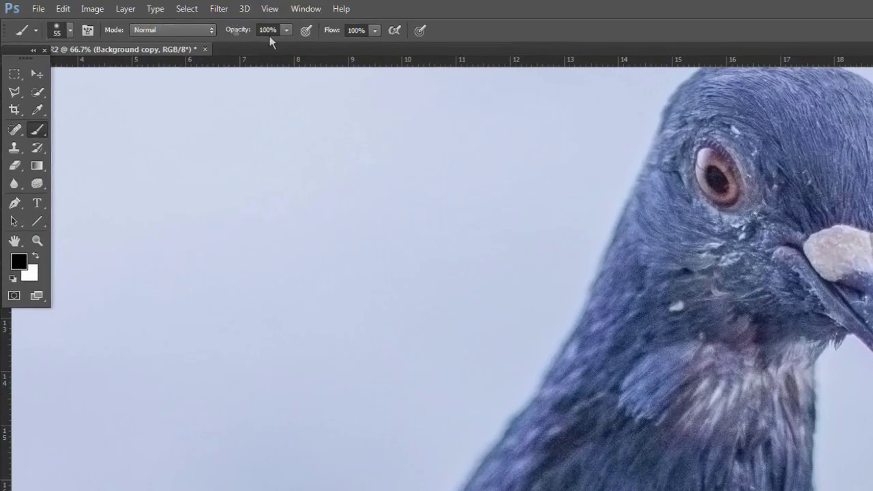
- Add a Hide All mask to Background copy, create an empty layer, and make white the foreground colour
{"action": "left_click", "coordinate": [120, 7]}
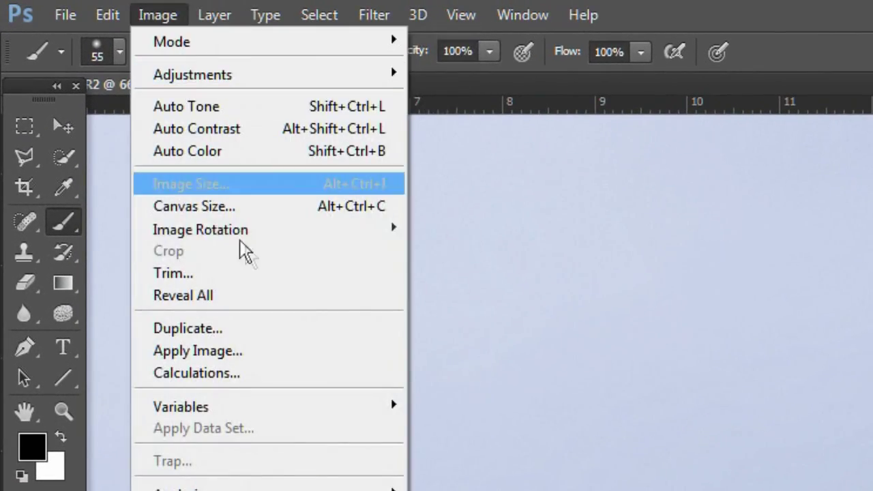
{"action": "mouse_move", "coordinate": [168, 14]}
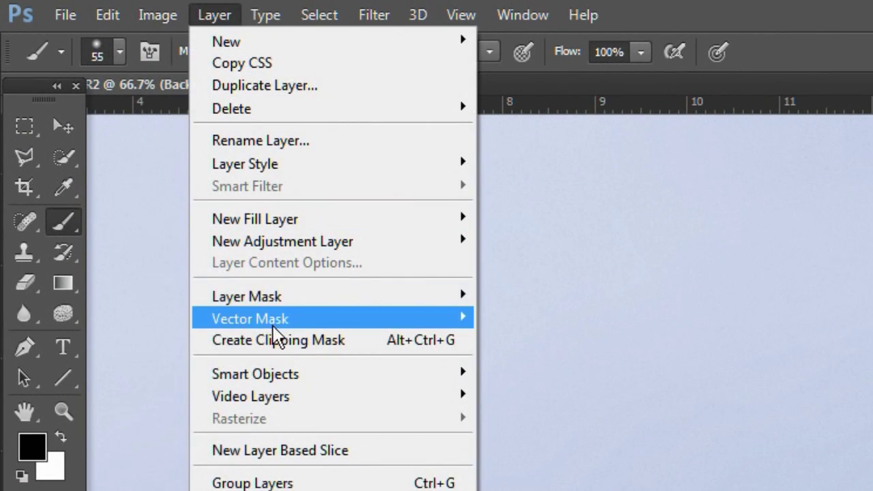
{"action": "mouse_move", "coordinate": [289, 296]}
{"action": "left_click", "coordinate": [156, 326]}
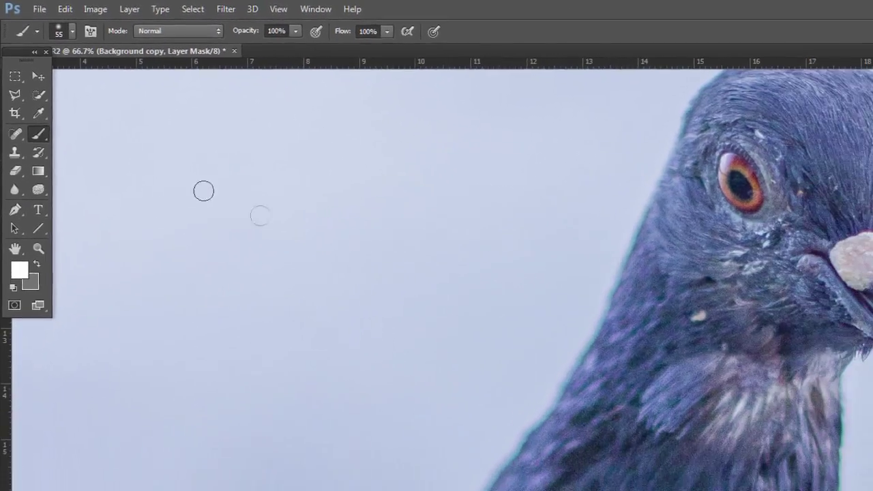
{"action": "key", "text": "ctrl+shift+alt+n"}
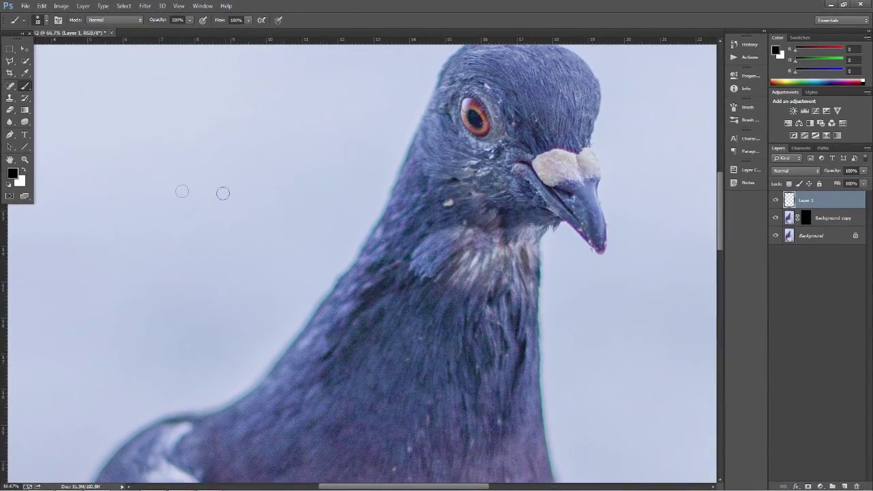
{"action": "key", "text": "x"}
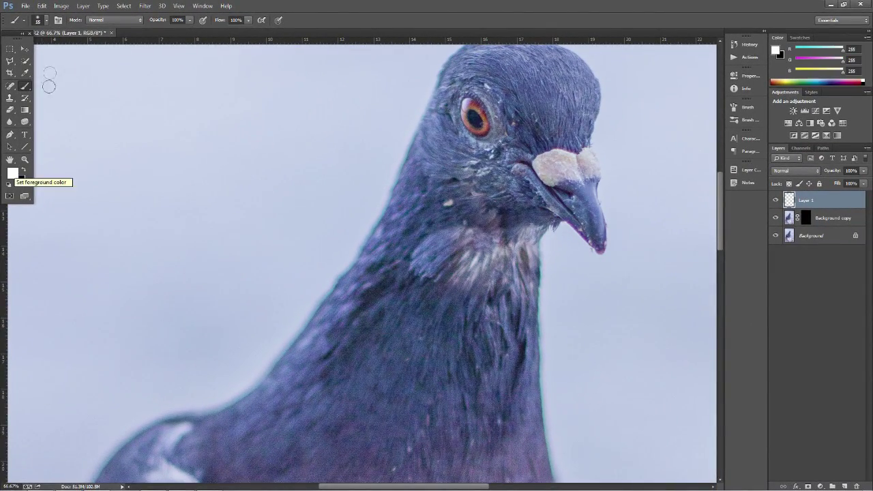
- Shrink the brush to 17 px, zoom to 200%, and pan to the pigeon's beak
{"action": "left_click", "coordinate": [41, 20]}
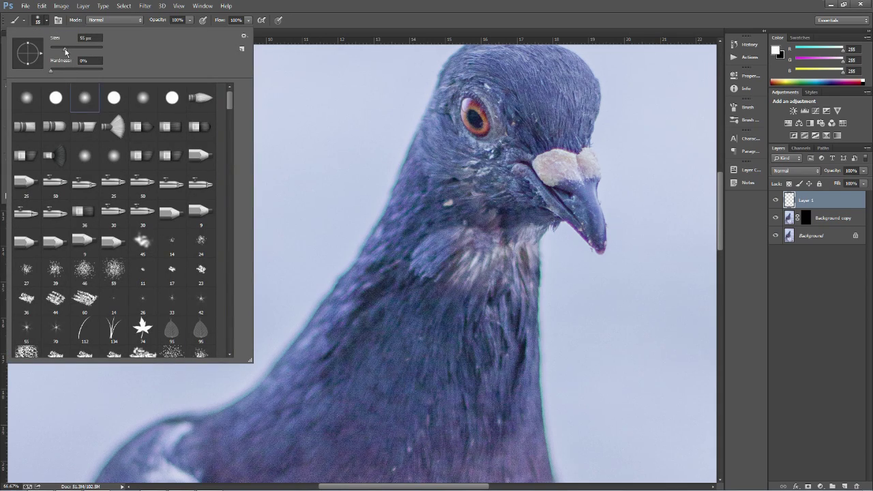
{"action": "left_click_drag", "start_coordinate": [65, 52], "coordinate": [56, 53]}
{"action": "key", "text": "Return"}
{"action": "key", "text": "ctrl+plus"}
{"action": "key", "text": "ctrl+plus"}
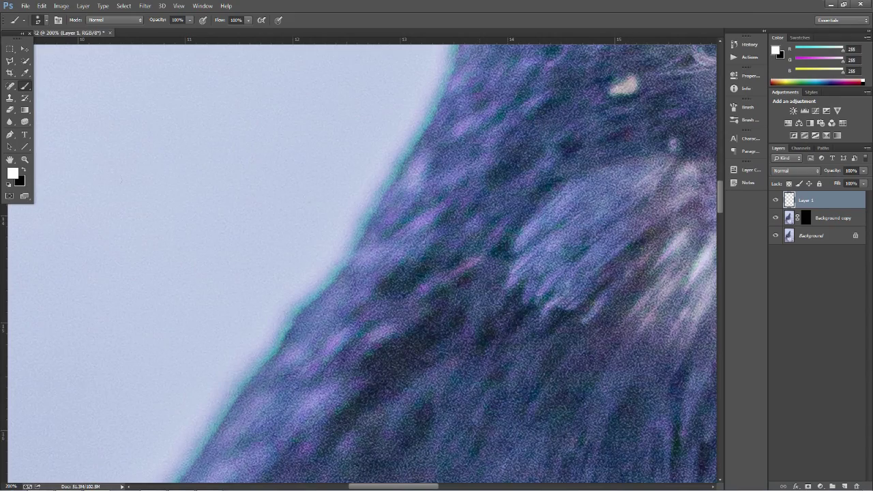
{"action": "left_click", "coordinate": [10, 159]}
{"action": "left_click_drag", "start_coordinate": [477, 283], "coordinate": [450, 320]}
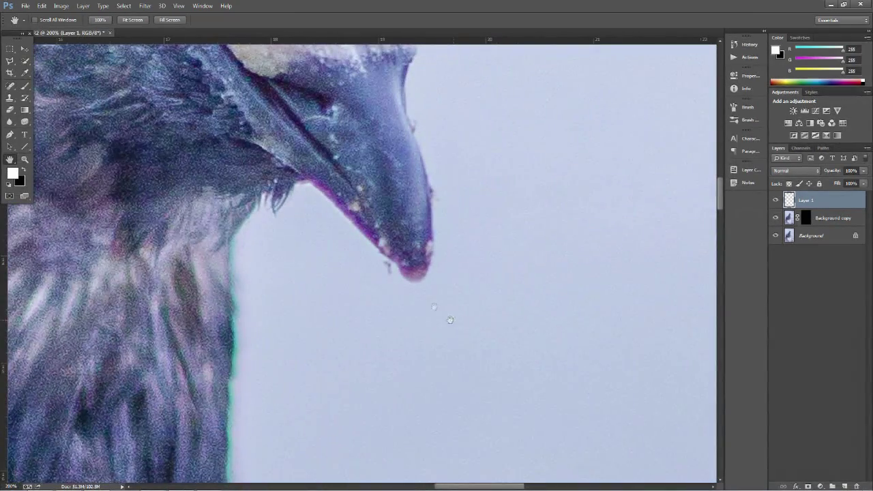
{"action": "left_click", "coordinate": [24, 86]}
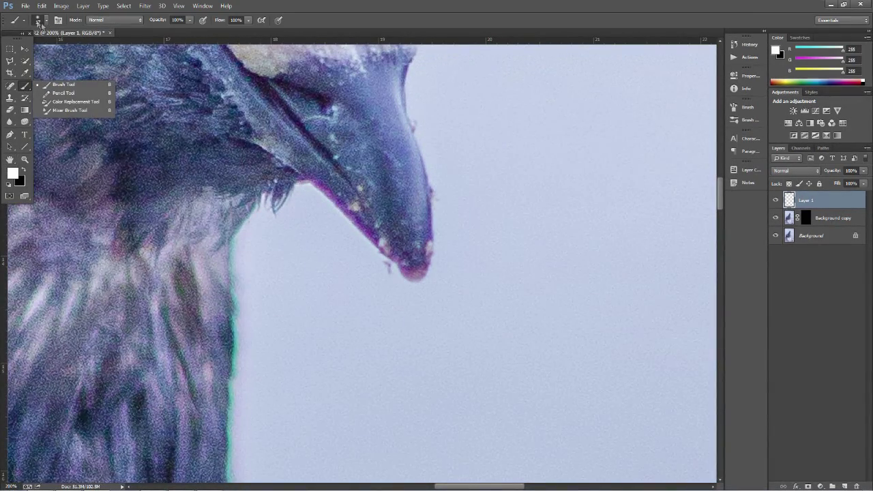
- Enlarge the brush to 29 px with 0% hardness, then undo a stray beak stroke
{"action": "left_click", "coordinate": [39, 22]}
{"action": "left_click_drag", "start_coordinate": [61, 51], "coordinate": [65, 51]}
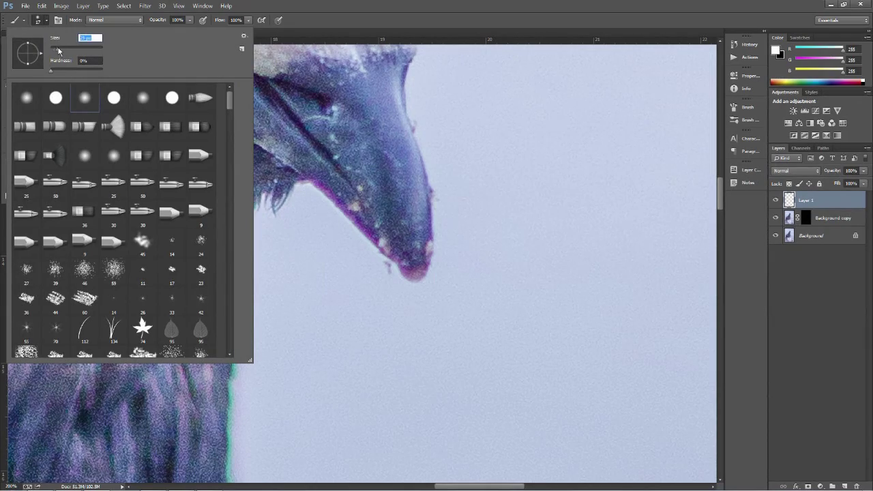
{"action": "left_click", "coordinate": [290, 81]}
{"action": "left_click", "coordinate": [292, 155]}
{"action": "left_click_drag", "start_coordinate": [292, 156], "coordinate": [333, 207]}
{"action": "key", "text": "ctrl+z"}
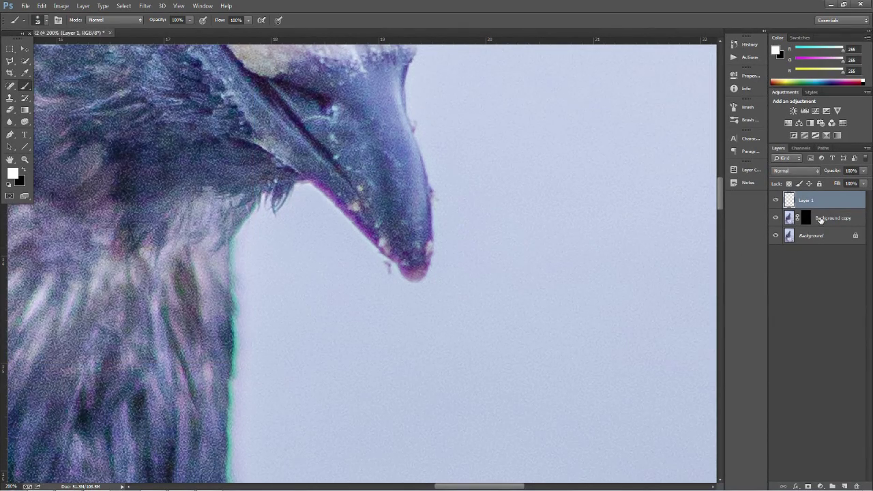
- Target the Background copy mask and zoom in on the neck's edge against the sky
{"action": "left_click", "coordinate": [807, 219]}
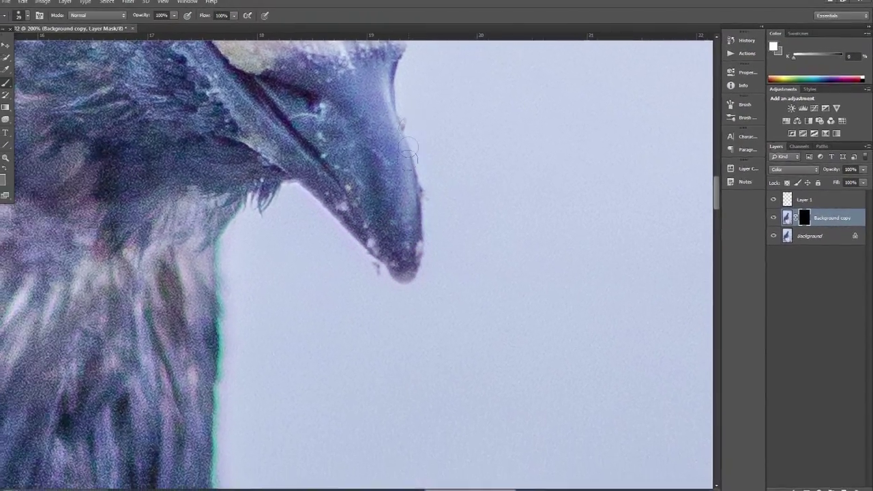
{"action": "key", "text": "ctrl+minus"}
{"action": "key", "text": "ctrl+minus"}
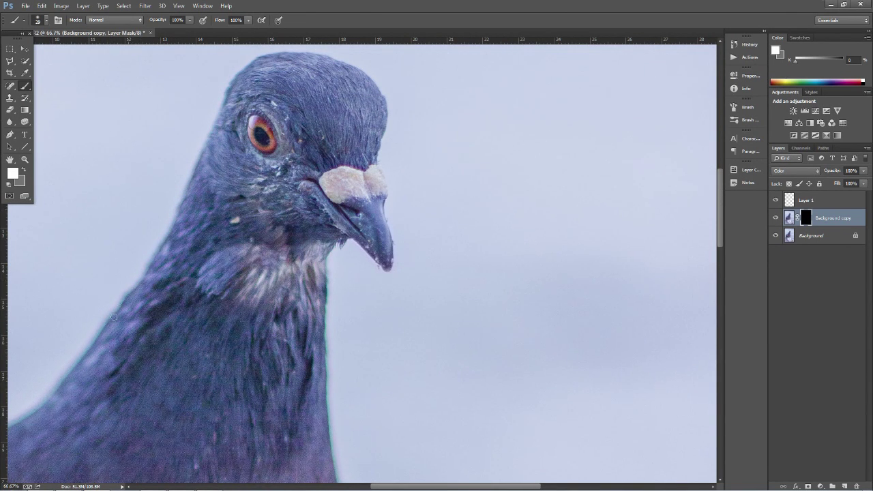
{"action": "left_click", "coordinate": [10, 159]}
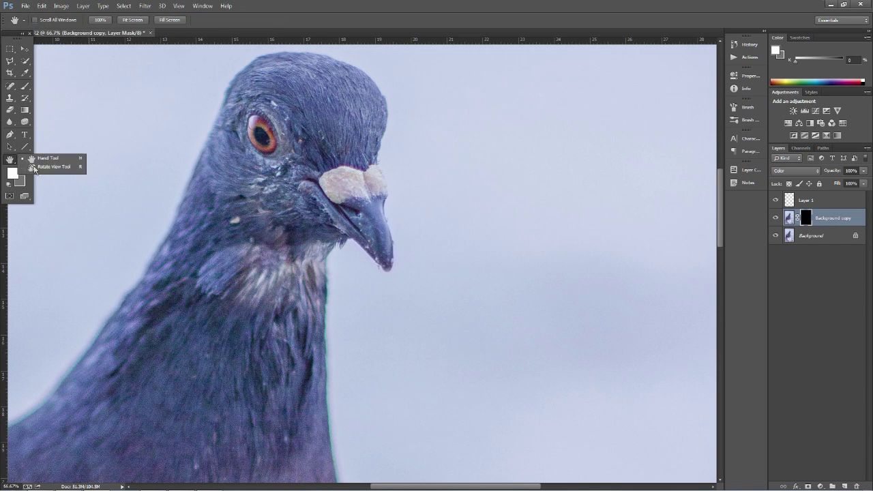
{"action": "left_click_drag", "start_coordinate": [188, 262], "coordinate": [350, 257]}
{"action": "left_click", "coordinate": [25, 86]}
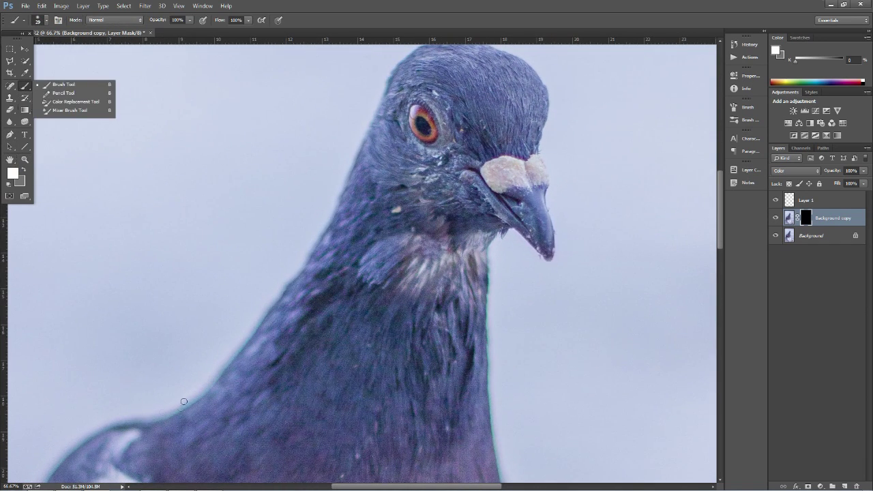
{"action": "key", "text": "ctrl+plus"}
{"action": "key", "text": "ctrl+plus"}
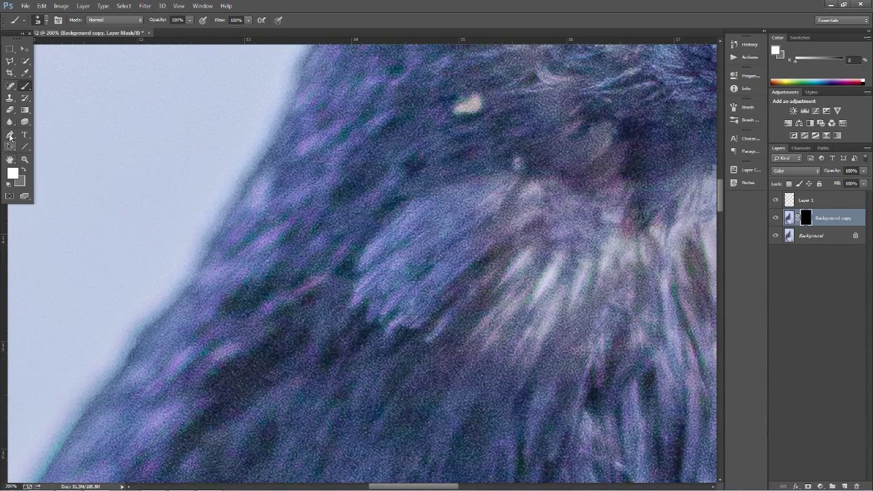
{"action": "left_click", "coordinate": [9, 159]}
{"action": "mouse_move", "coordinate": [331, 318]}
{"action": "left_mouse_down"}
{"action": "mouse_move", "coordinate": [432, 286]}
{"action": "mouse_move", "coordinate": [479, 215]}
{"action": "left_mouse_up"}
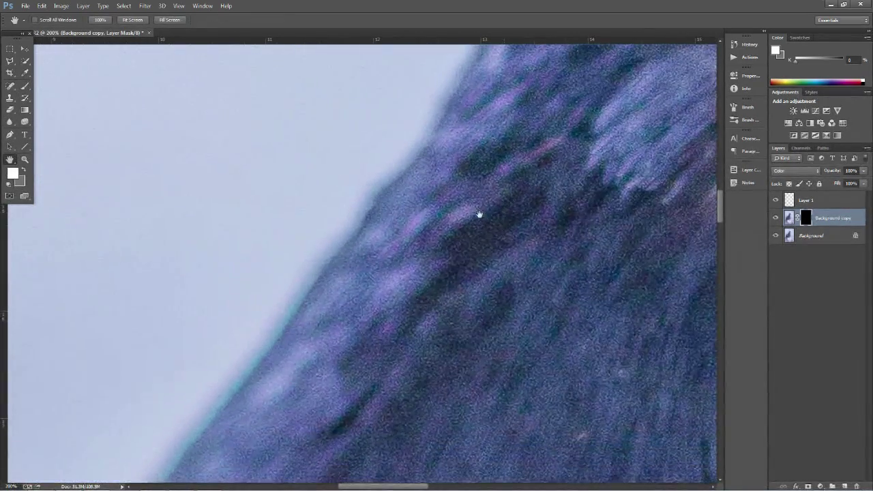
{"action": "left_click", "coordinate": [25, 86]}
- Paint white on the mask along the neck edge to remove the colour fringe
{"action": "left_click", "coordinate": [243, 356]}
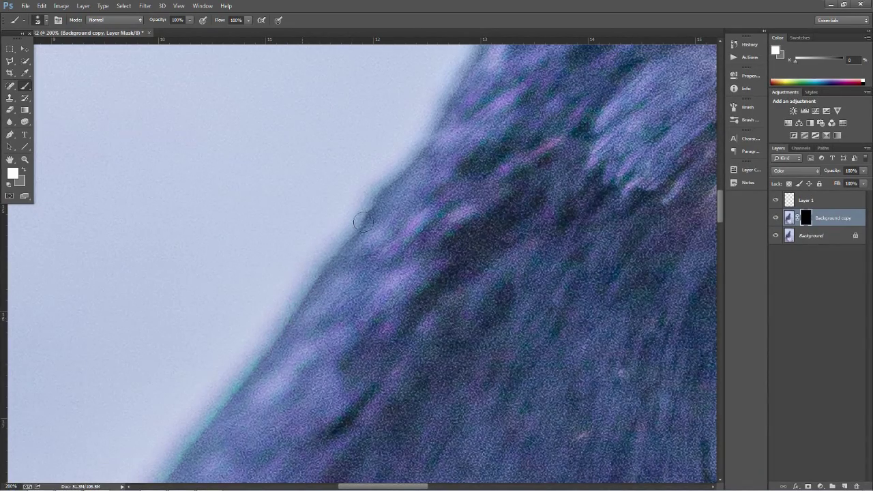
{"action": "scroll", "coordinate": [355, 346], "scroll_direction": "down", "scroll_amount": 5}
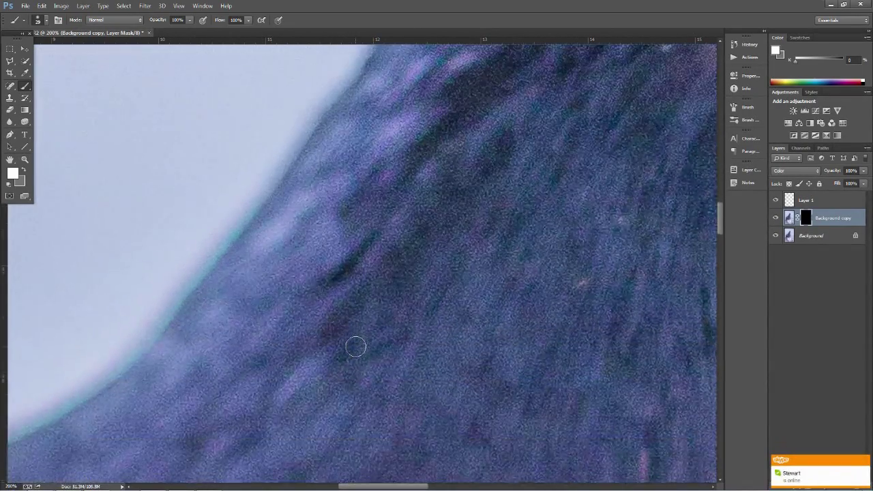
{"action": "scroll", "coordinate": [355, 347], "scroll_direction": "down", "scroll_amount": 2}
{"action": "mouse_move", "coordinate": [178, 241]}
{"action": "left_mouse_down"}
{"action": "mouse_move", "coordinate": [182, 205]}
{"action": "mouse_move", "coordinate": [93, 298]}
{"action": "mouse_move", "coordinate": [117, 297]}
{"action": "mouse_move", "coordinate": [60, 325]}
{"action": "left_mouse_up"}
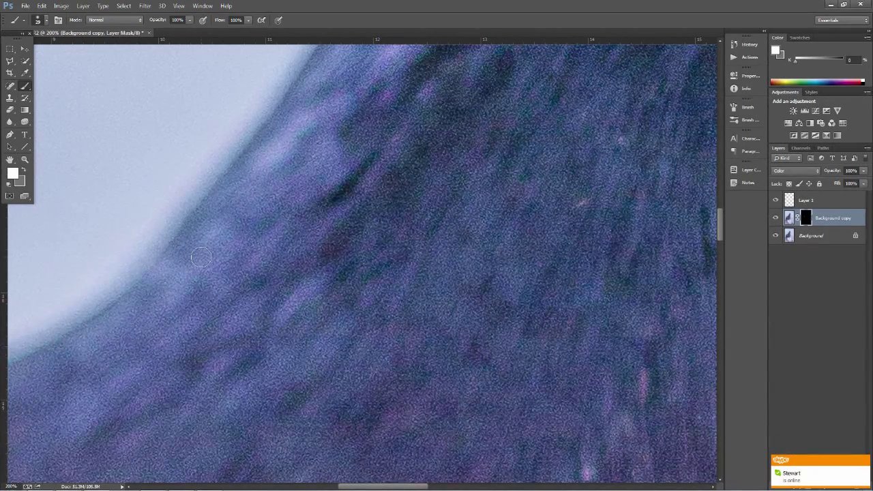
{"action": "key", "text": "ctrl+minus"}
{"action": "key", "text": "ctrl+minus"}
- Zoom to 200% on the cup and paint out the purple fringe along its rim
{"action": "scroll", "coordinate": [500, 392], "scroll_direction": "down", "scroll_amount": 4}
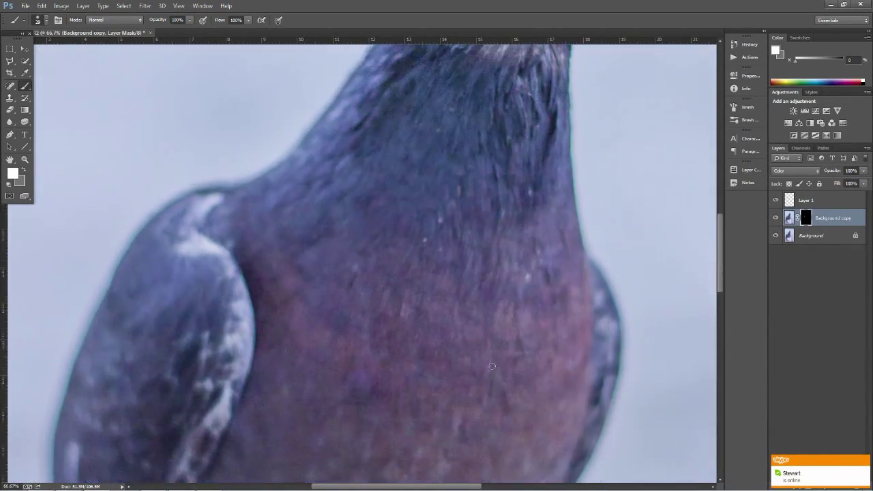
{"action": "scroll", "coordinate": [499, 392], "scroll_direction": "down", "scroll_amount": 5}
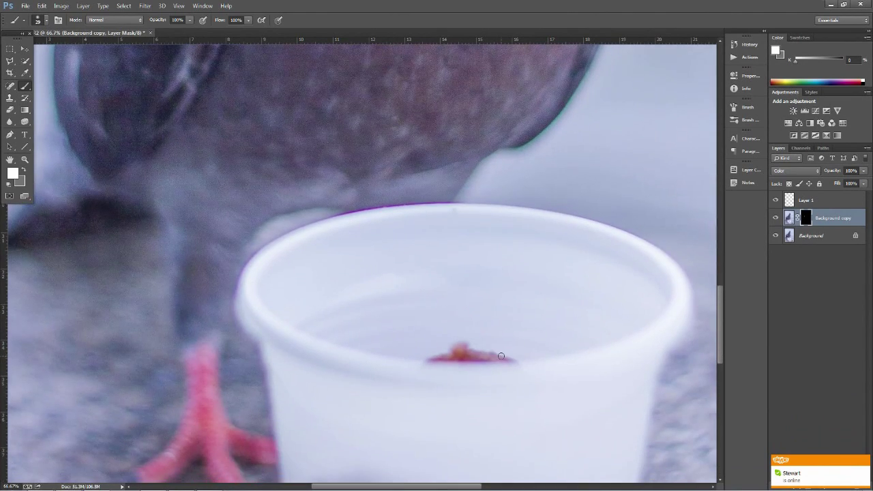
{"action": "key", "text": "ctrl+plus"}
{"action": "key", "text": "ctrl+plus"}
{"action": "scroll", "coordinate": [359, 183], "scroll_direction": "up", "scroll_amount": 2}
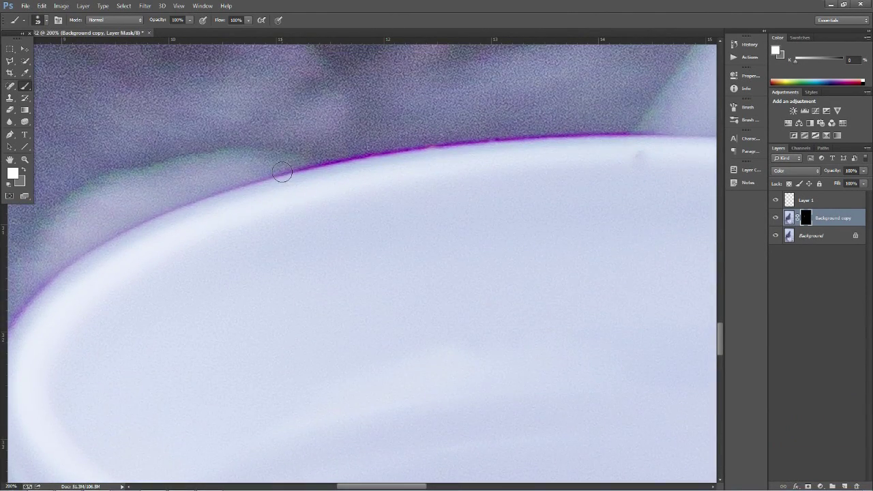
{"action": "left_click_drag", "start_coordinate": [309, 156], "coordinate": [276, 182]}
{"action": "left_click_drag", "start_coordinate": [380, 151], "coordinate": [688, 140]}
{"action": "mouse_move", "coordinate": [273, 180]}
{"action": "left_mouse_down"}
{"action": "mouse_move", "coordinate": [189, 200]}
{"action": "mouse_move", "coordinate": [72, 270]}
{"action": "left_mouse_up"}
- Follow the rim to the cup's left edge, then zoom out to see the cup and foot
{"action": "left_click", "coordinate": [10, 159]}
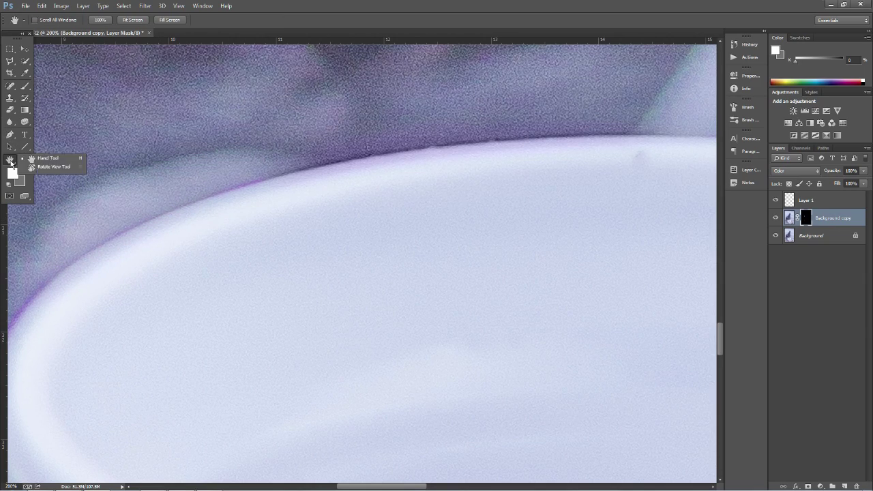
{"action": "left_click_drag", "start_coordinate": [27, 167], "coordinate": [20, 88]}
{"action": "left_click", "coordinate": [20, 87]}
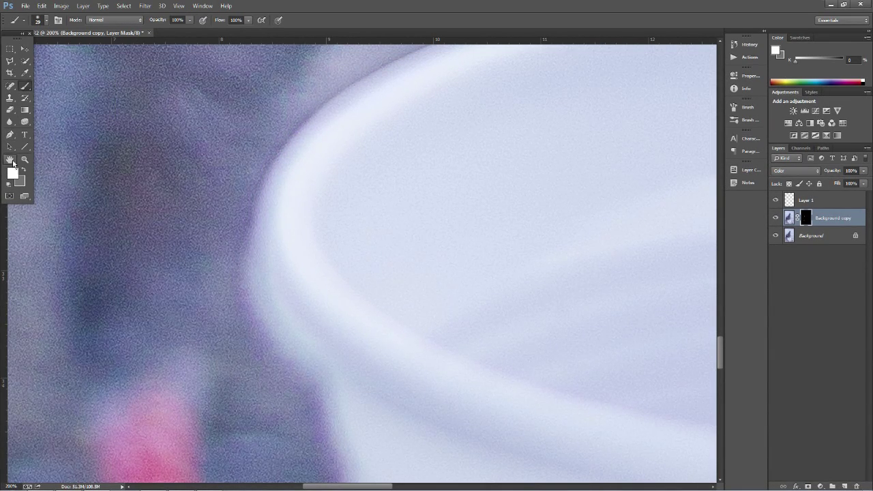
{"action": "left_click", "coordinate": [9, 159]}
{"action": "left_click_drag", "start_coordinate": [335, 350], "coordinate": [91, 116]}
{"action": "left_click", "coordinate": [25, 86]}
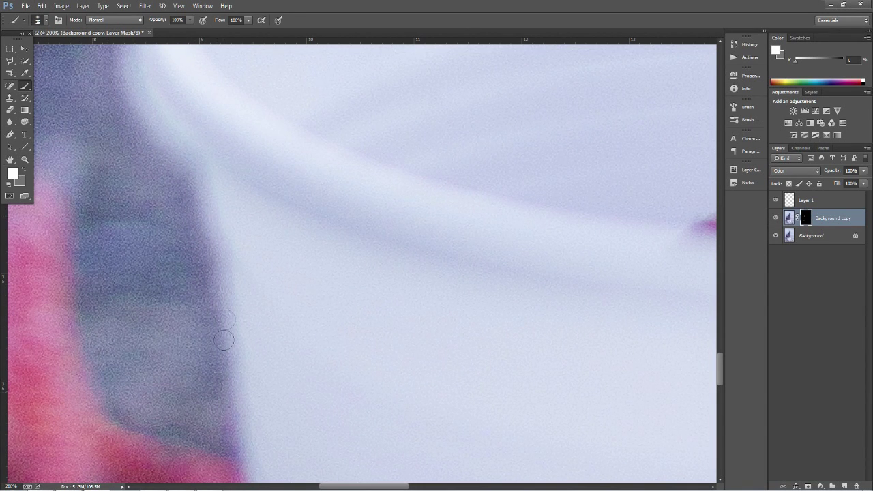
{"action": "key", "text": "ctrl+minus"}
{"action": "key", "text": "ctrl+minus"}
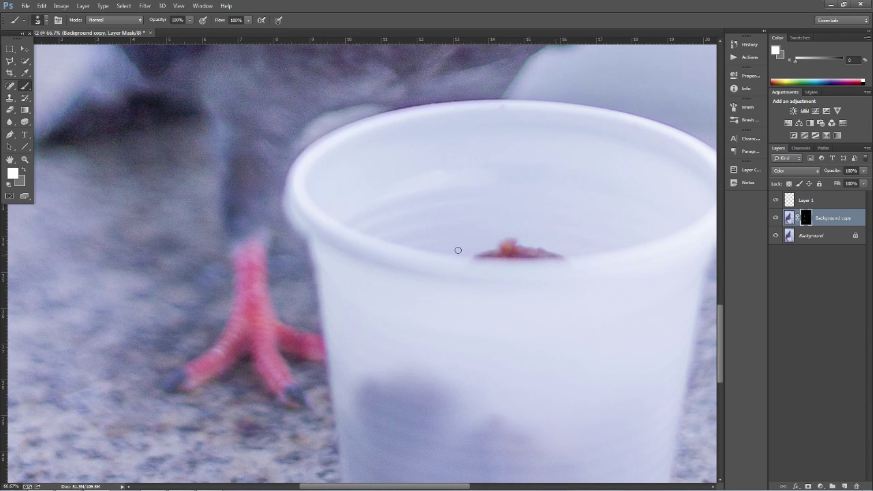
{"action": "scroll", "coordinate": [556, 273], "scroll_direction": "down", "scroll_amount": 3}
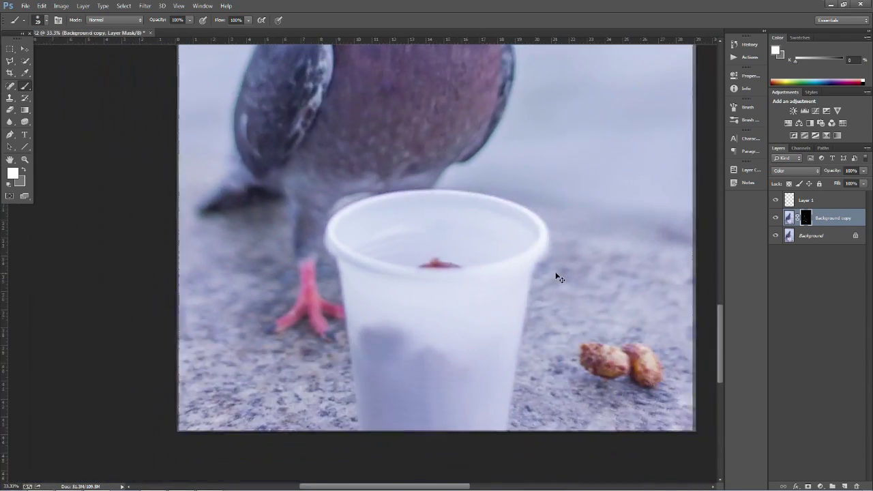
{"action": "scroll", "coordinate": [556, 272], "scroll_direction": "up", "scroll_amount": 2}
{"action": "scroll", "coordinate": [556, 273], "scroll_direction": "up", "scroll_amount": 3}
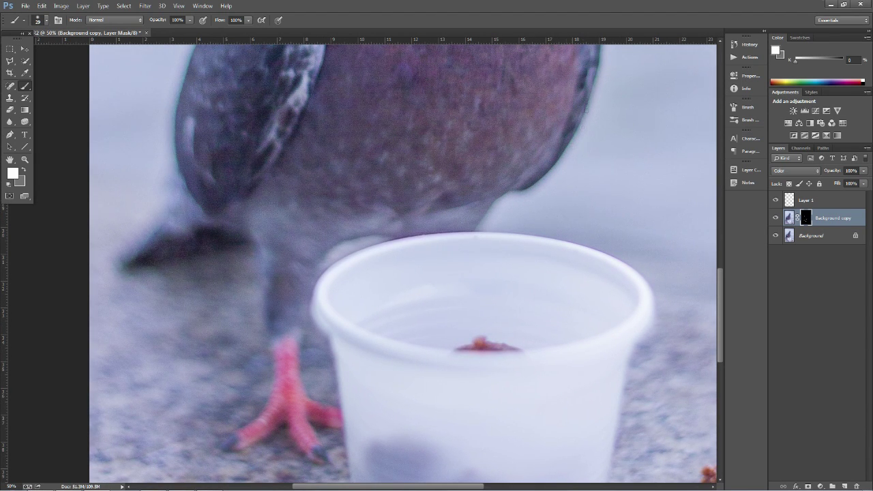
{"action": "scroll", "coordinate": [585, 108], "scroll_direction": "up", "scroll_amount": 5}
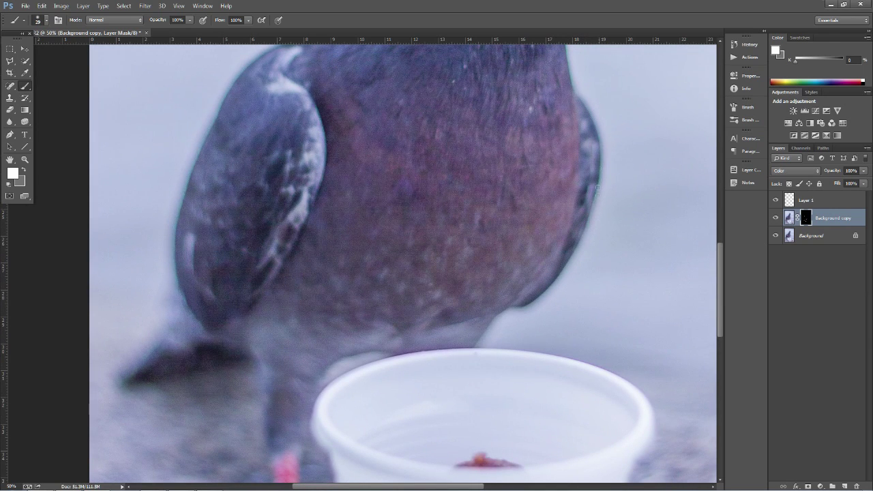
{"action": "scroll", "coordinate": [587, 220], "scroll_direction": "up", "scroll_amount": 8}
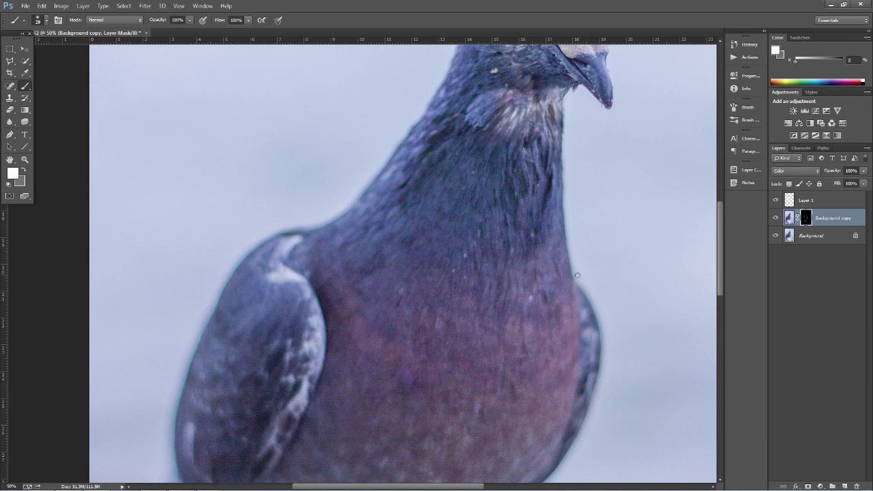
{"action": "key", "text": "ctrl+minus"}
{"action": "key", "text": "ctrl+minus"}
{"action": "key", "text": "ctrl+minus"}
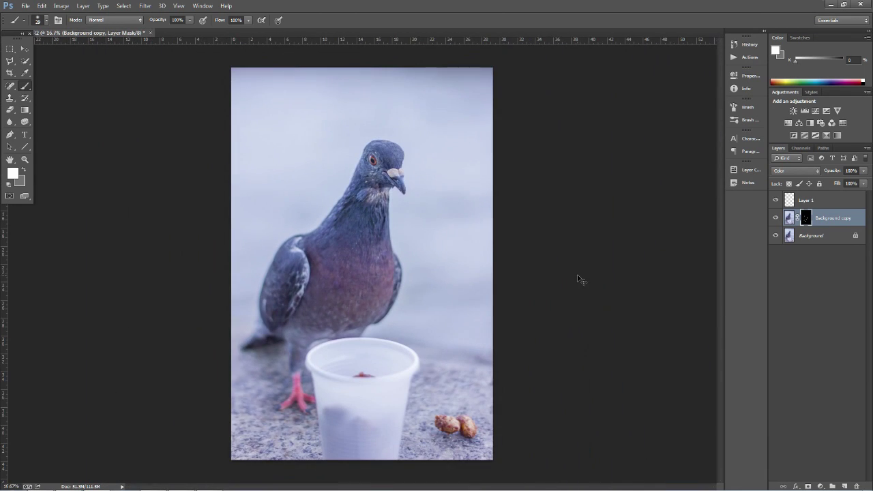